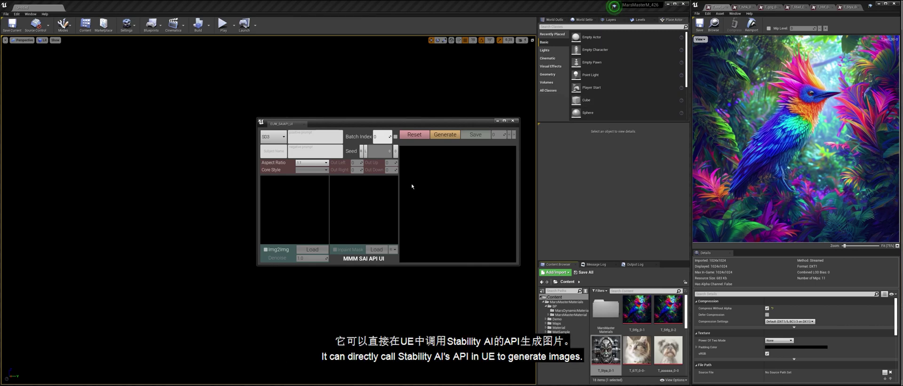
Step: Review the sample generated textures, including the background-removed bird and the dog image
{"action": "left_click_drag", "start_coordinate": [412, 123], "coordinate": [405, 120]}
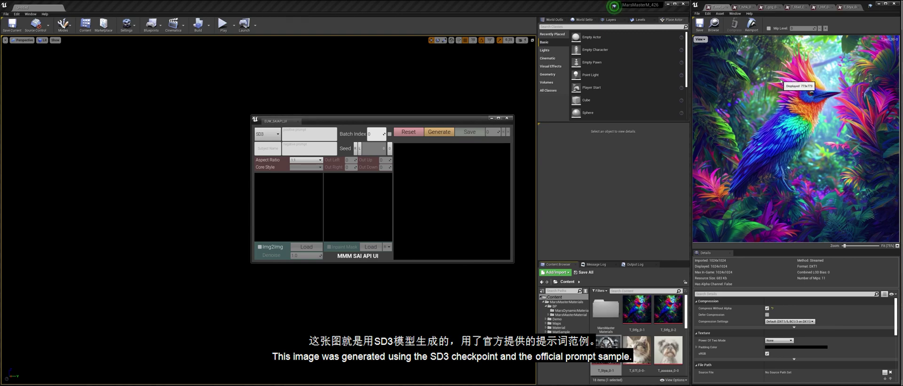
{"action": "left_click", "coordinate": [742, 7]}
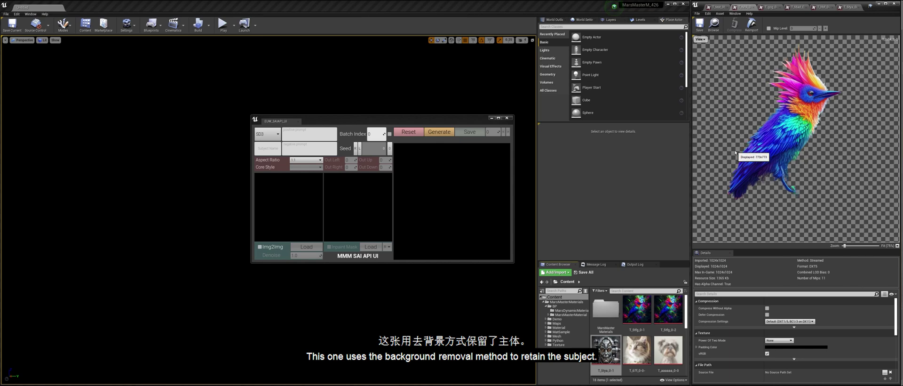
{"action": "left_click", "coordinate": [770, 7]}
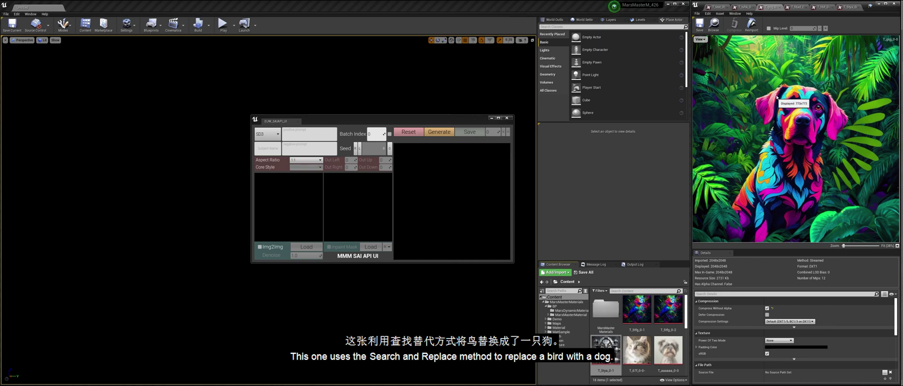
{"action": "left_click", "coordinate": [795, 7]}
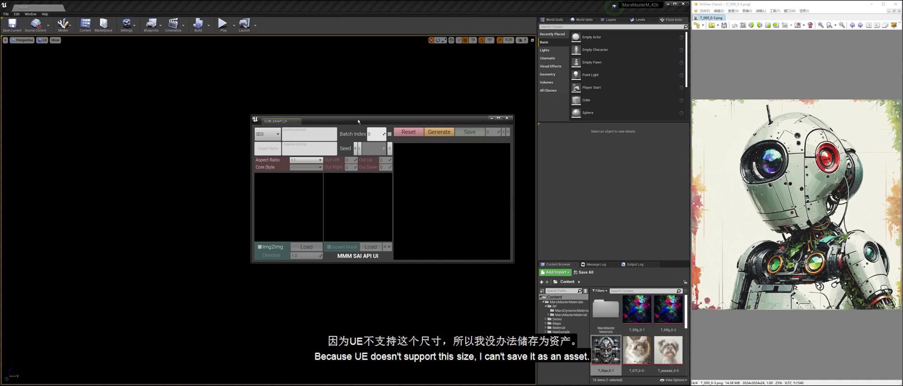
Step: Generate an SD3 image from the kaleidoscopic rainforest bird prompt with a new random seed
{"action": "left_click_drag", "start_coordinate": [358, 121], "coordinate": [357, 120]}
{"action": "left_click", "coordinate": [267, 133]}
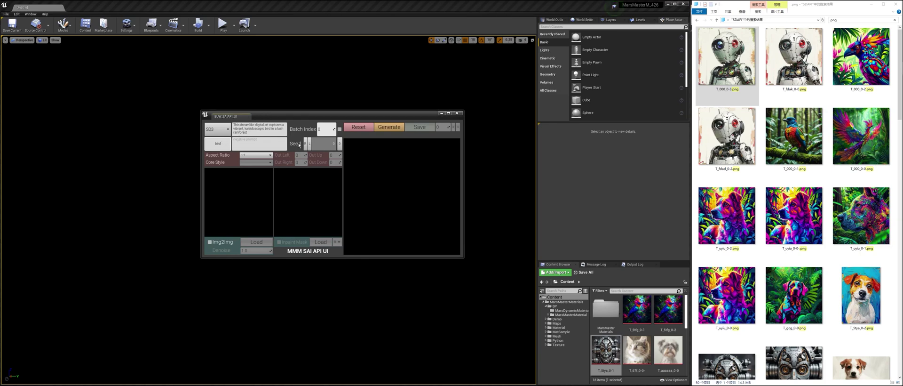
{"action": "left_click", "coordinate": [304, 144]}
{"action": "left_click", "coordinate": [389, 127]}
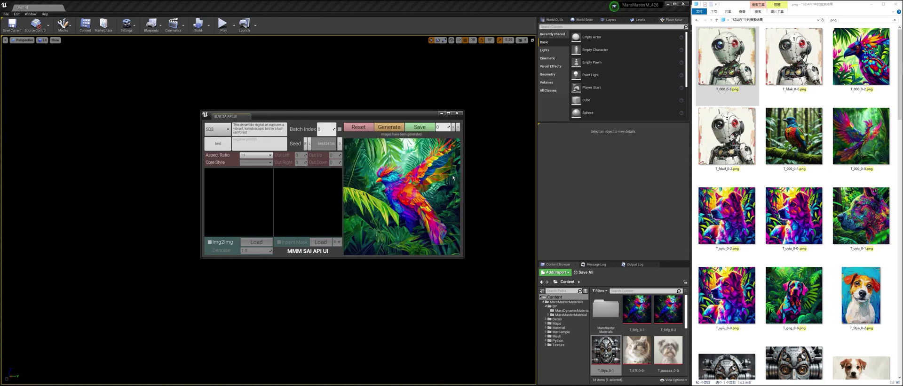
Step: Enable Img2Img, turn on Compress Without Alpha for the cat texture, and load it as the source image
{"action": "left_click", "coordinate": [210, 242]}
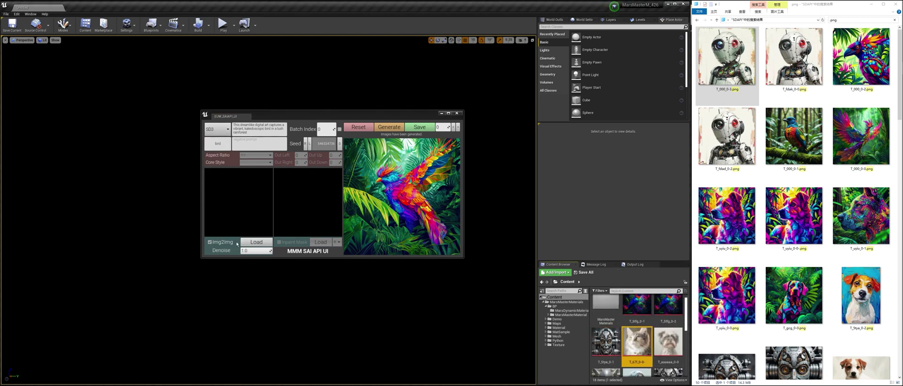
{"action": "left_click", "coordinate": [256, 242]}
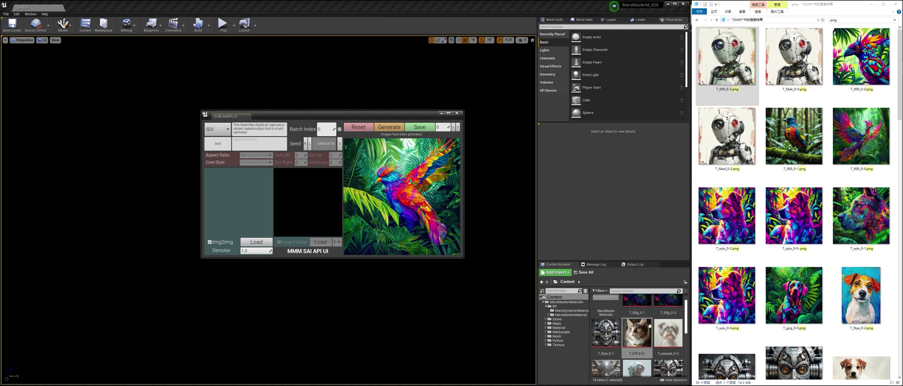
{"action": "double_click", "coordinate": [648, 324]}
{"action": "left_click", "coordinate": [767, 308]}
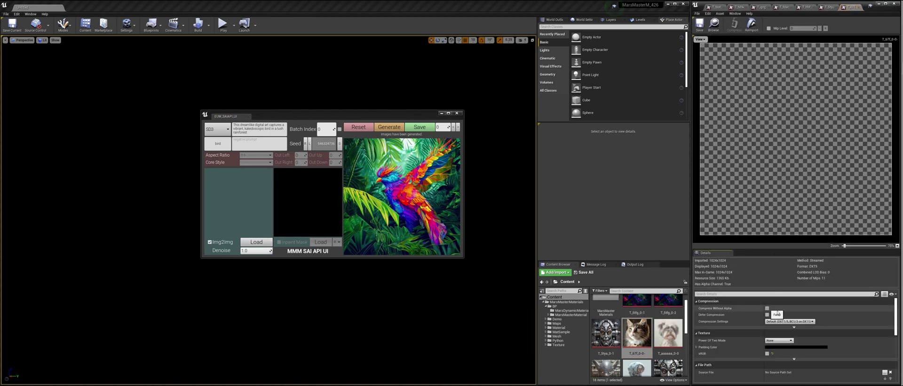
{"action": "left_click", "coordinate": [859, 7]}
{"action": "left_click", "coordinate": [257, 241]}
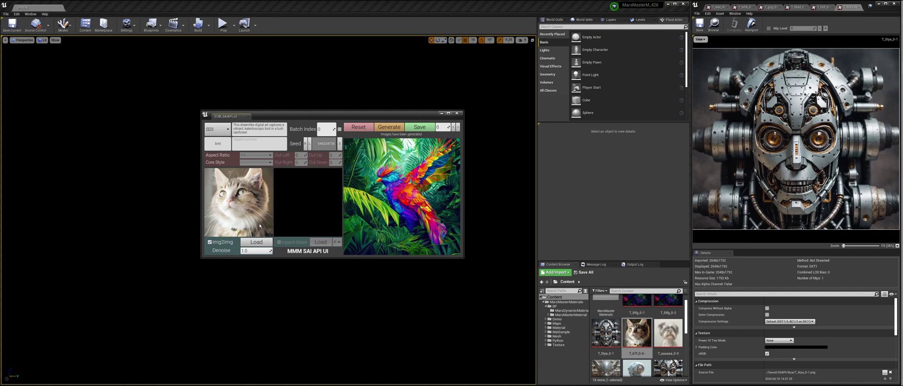
Step: Save the generated bird image as a texture in the Content folder and open it for viewing
{"action": "left_click", "coordinate": [420, 127]}
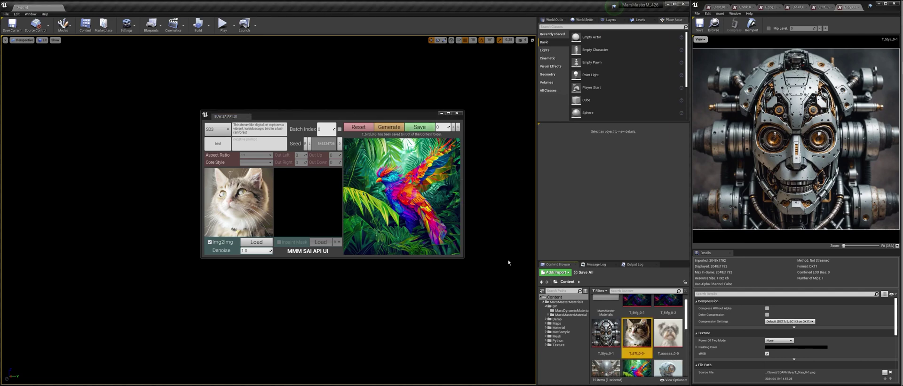
{"action": "double_click", "coordinate": [642, 364]}
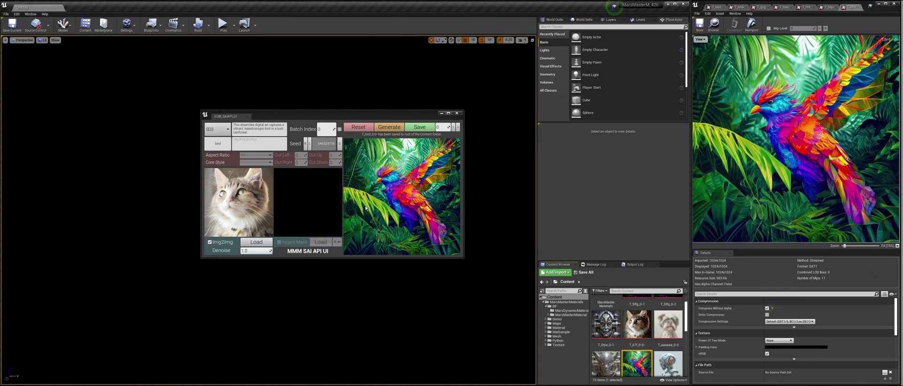
Step: Generate an Img2Img result from the cat image with the SD3 Turbo model at a denoise of 0.5
{"action": "left_click", "coordinate": [256, 250]}
{"action": "type", "text": "0.5"}
{"action": "key", "text": "Return"}
{"action": "left_click", "coordinate": [218, 128]}
{"action": "left_click", "coordinate": [217, 147]}
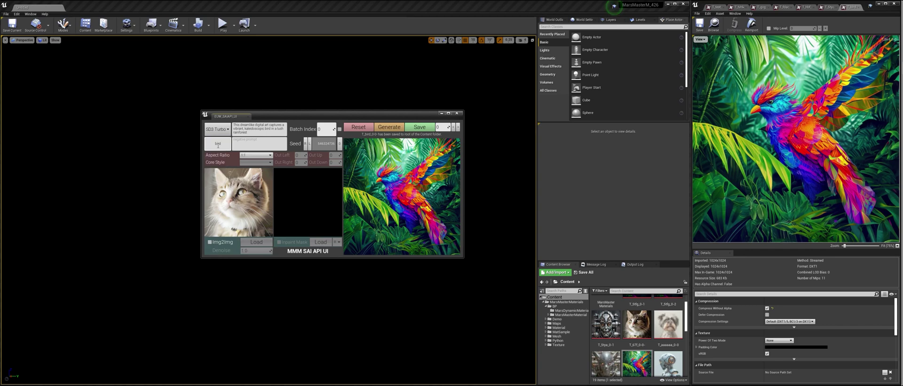
{"action": "left_click", "coordinate": [255, 250]}
{"action": "type", "text": "1.0"}
{"action": "key", "text": "Return"}
{"action": "type", "text": "0.5"}
{"action": "left_click", "coordinate": [389, 127]}
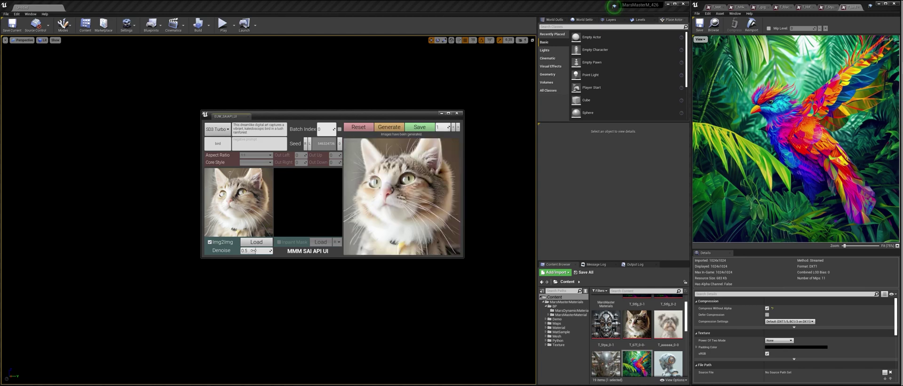
Step: Raise the Img2Img denoise to 0.8 and generate another image
{"action": "left_click", "coordinate": [257, 251]}
{"action": "key", "text": "BackSpace"}
{"action": "type", "text": "0.8"}
{"action": "left_click", "coordinate": [389, 127]}
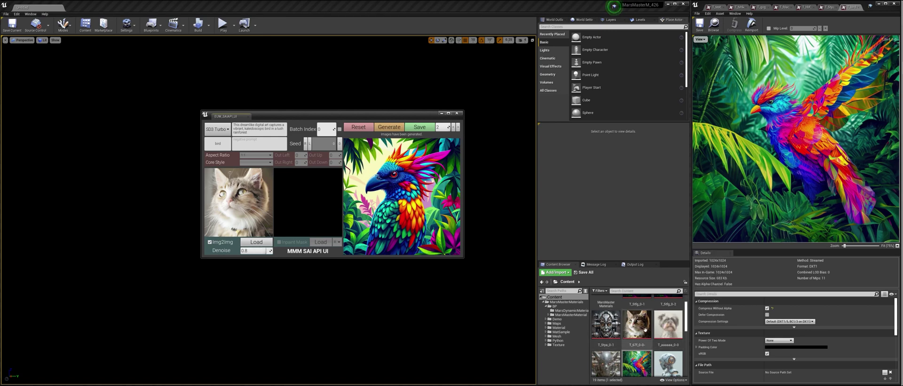
Step: Change the Img2Img denoise to 0.7 and generate the image again
{"action": "left_click", "coordinate": [260, 251]}
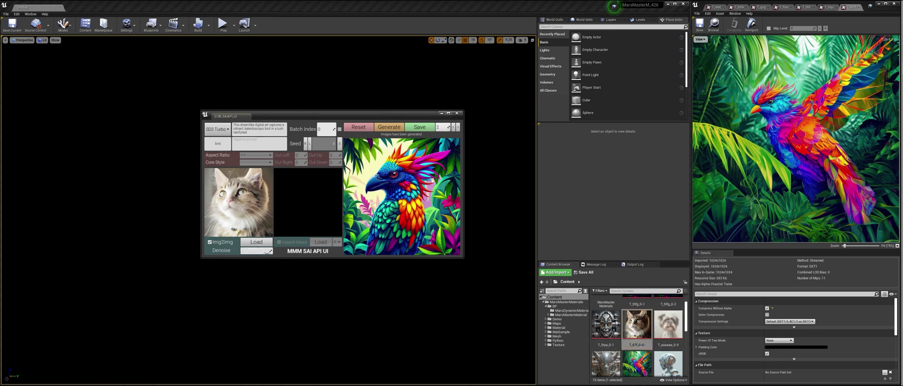
{"action": "key", "text": "Return"}
{"action": "type", "text": "0.6"}
{"action": "key", "text": "Return"}
{"action": "left_click", "coordinate": [389, 126]}
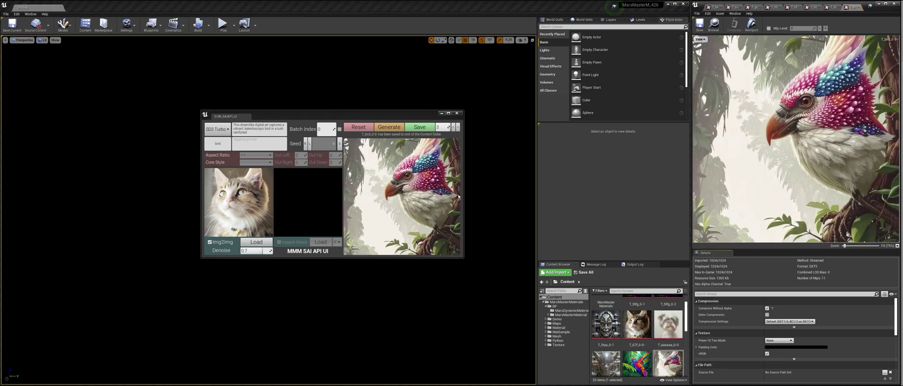
Step: Open the source cat texture and compare it with the saved pink-crested bird image
{"action": "double_click", "coordinate": [637, 323]}
{"action": "left_click", "coordinate": [852, 8]}
{"action": "left_click", "coordinate": [851, 7]}
{"action": "left_click", "coordinate": [834, 7]}
{"action": "left_click", "coordinate": [851, 7]}
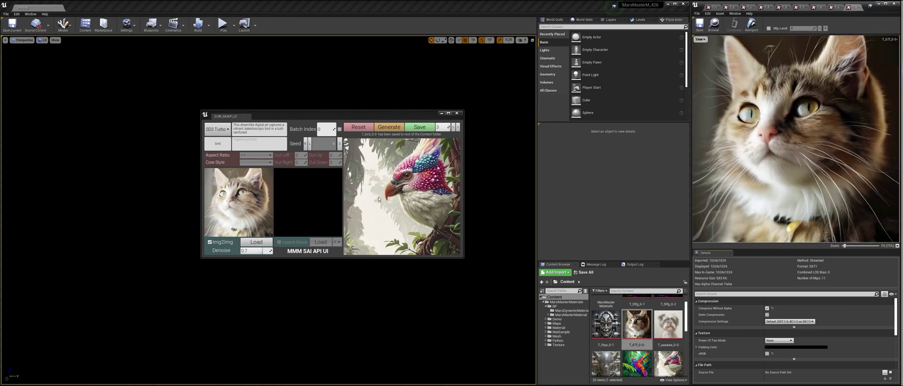
Step: Switch to the Core model with the fantasy-art style and generate an image
{"action": "left_click", "coordinate": [217, 129]}
{"action": "left_click", "coordinate": [219, 151]}
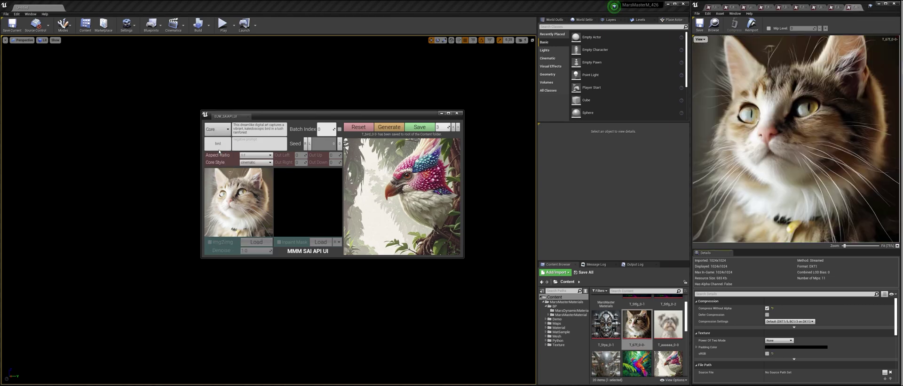
{"action": "left_click", "coordinate": [255, 163]}
{"action": "left_click", "coordinate": [260, 199]}
{"action": "left_click", "coordinate": [389, 126]}
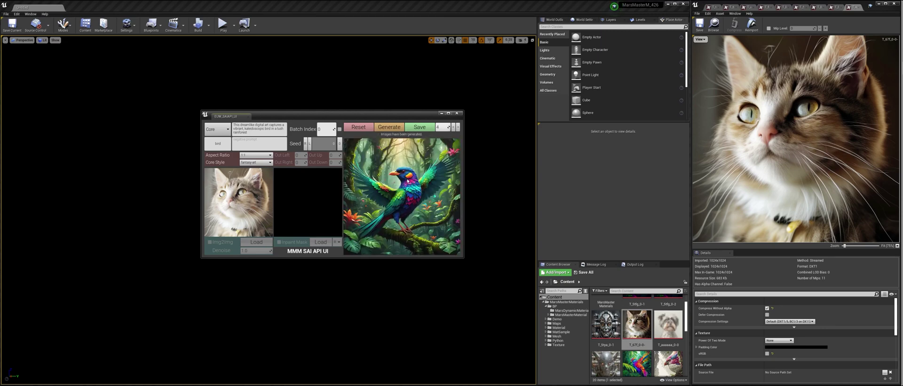
Step: Set the Core aspect ratio to 3:2 and generate a new image
{"action": "left_click", "coordinate": [255, 155]}
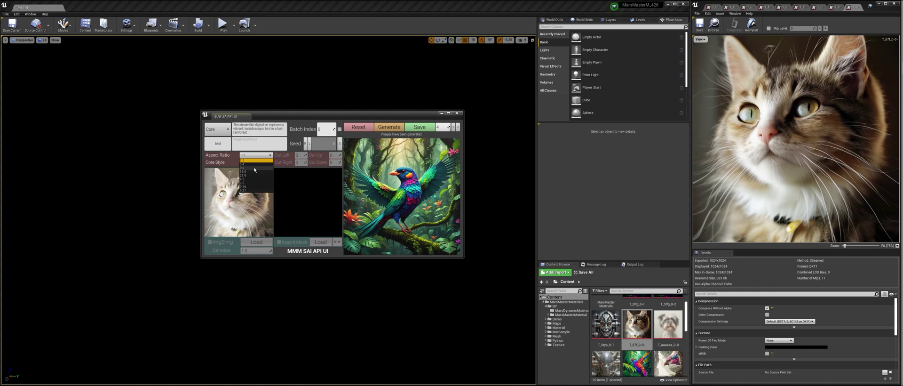
{"action": "left_click", "coordinate": [256, 169]}
{"action": "left_click", "coordinate": [389, 127]}
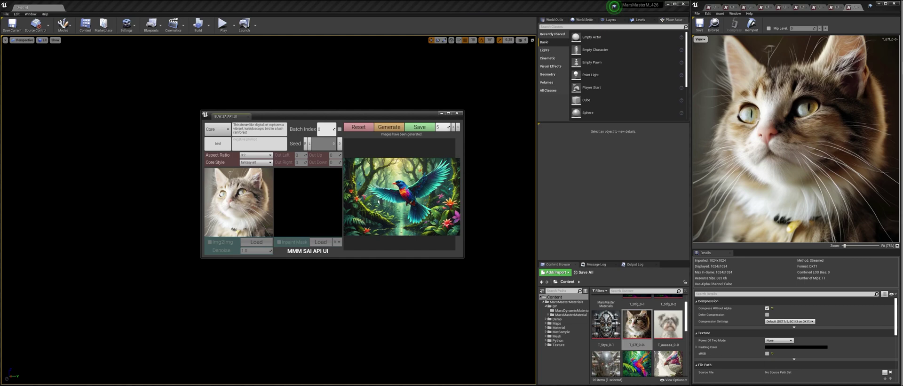
Step: Switch to Inpaint mode and load the background-removed bird texture's alpha channel as the inpaint mask for the cat image
{"action": "left_click", "coordinate": [217, 129]}
{"action": "left_click", "coordinate": [211, 162]}
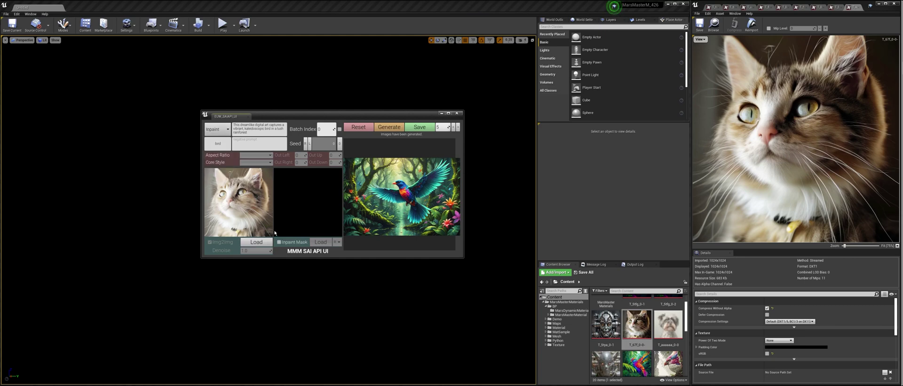
{"action": "left_click", "coordinate": [257, 243]}
{"action": "left_click", "coordinate": [258, 245]}
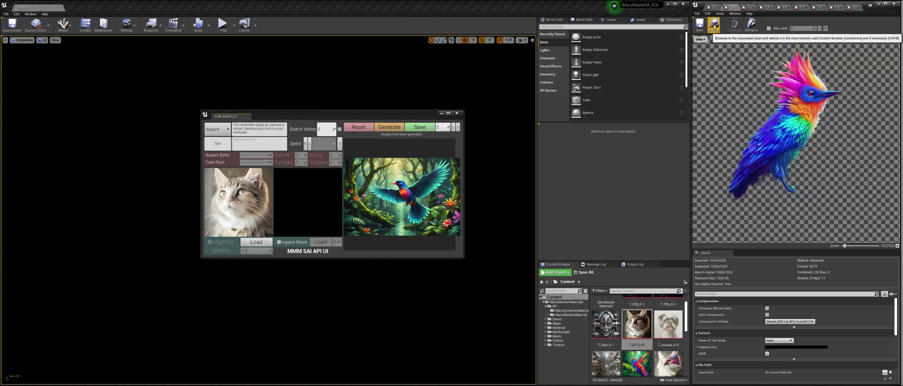
{"action": "left_click", "coordinate": [320, 242]}
{"action": "left_click", "coordinate": [336, 241]}
{"action": "left_click", "coordinate": [336, 259]}
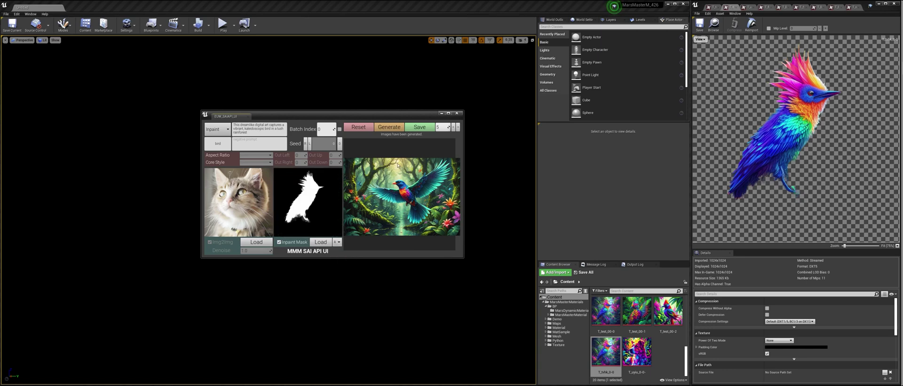
Step: Generate the inpainted cat image and save it as a texture in the Content folder
{"action": "left_click", "coordinate": [389, 128]}
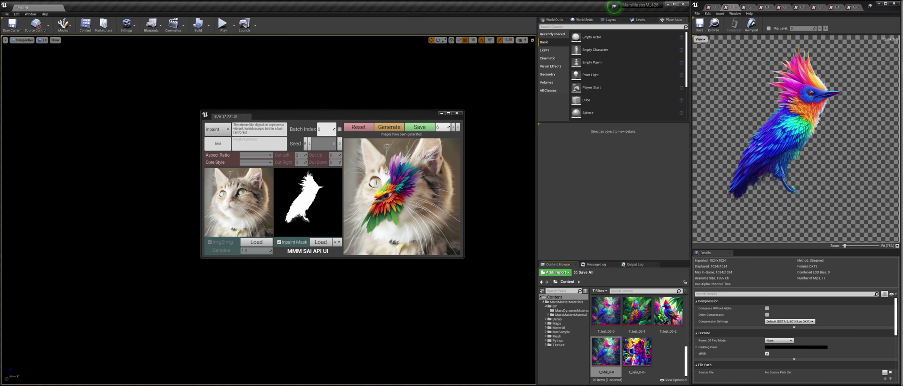
{"action": "left_click", "coordinate": [419, 127]}
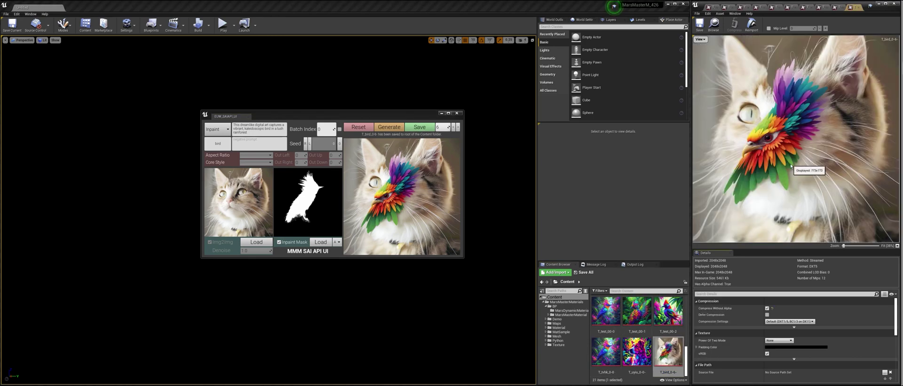
Step: Outpaint the cat image by 256 on each of the left, right, up and down sides
{"action": "left_click", "coordinate": [217, 128]}
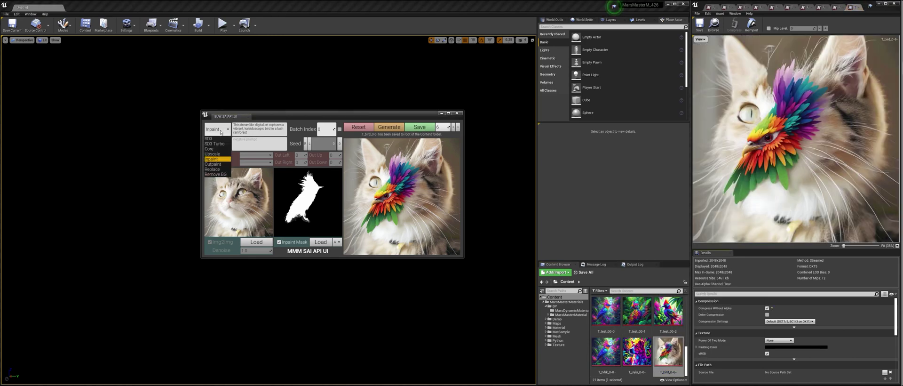
{"action": "left_click", "coordinate": [217, 163]}
{"action": "left_click", "coordinate": [299, 155]}
{"action": "left_click", "coordinate": [300, 162]}
{"action": "type", "text": "256"}
{"action": "left_click", "coordinate": [333, 155]}
{"action": "type", "text": "256"}
{"action": "left_click", "coordinate": [334, 163]}
{"action": "type", "text": "256"}
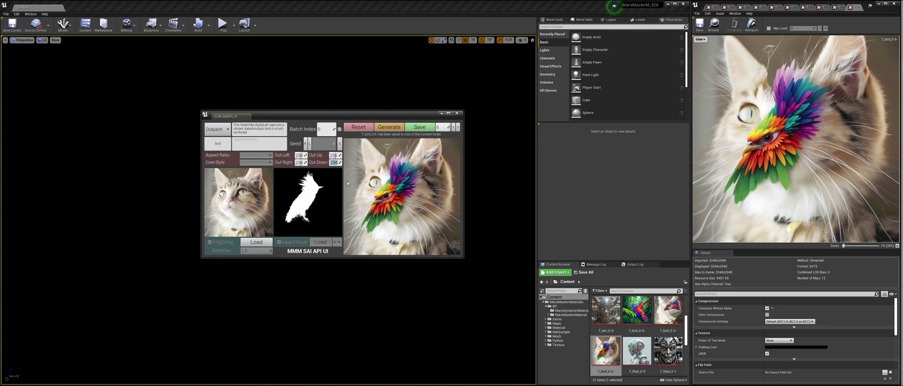
{"action": "left_click", "coordinate": [390, 127]}
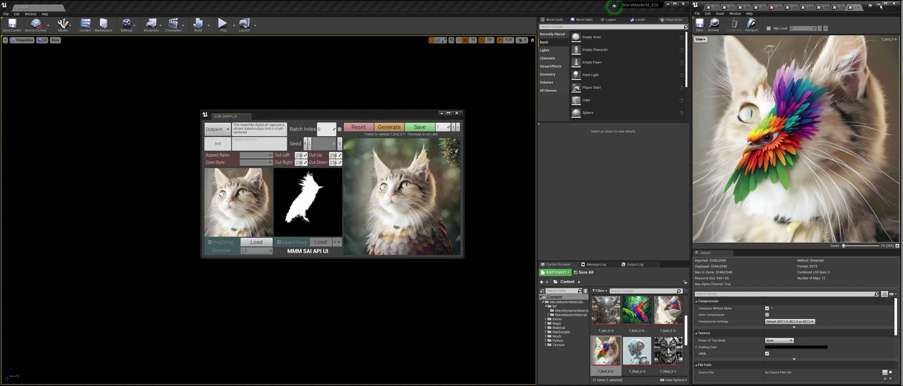
Step: Switch to the output folder and inspect the outpainted cat image T_bird_0-7.png in the image viewer
{"action": "key", "text": "alt+Tab"}
{"action": "double_click", "coordinate": [739, 73]}
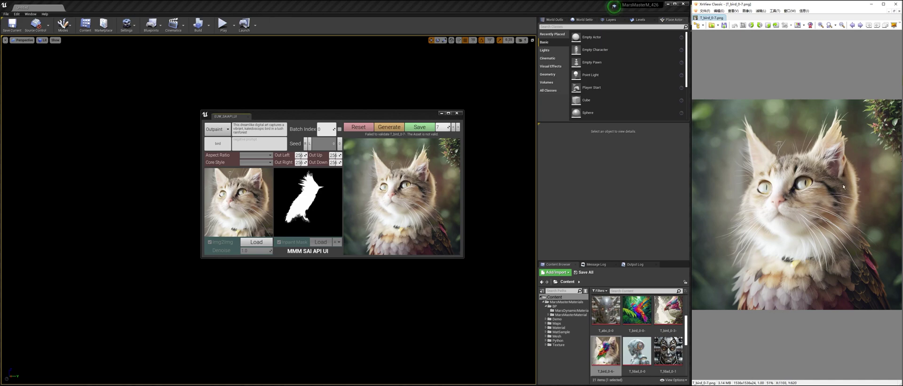
{"action": "scroll", "coordinate": [807, 199], "scroll_direction": "up", "scroll_amount": 1}
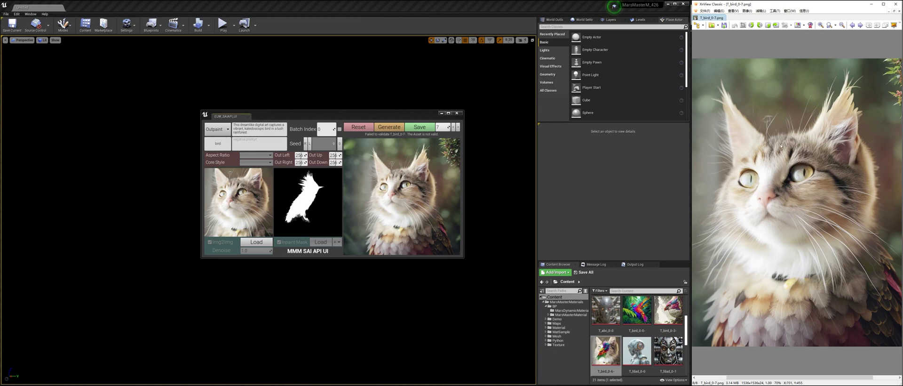
{"action": "scroll", "coordinate": [780, 146], "scroll_direction": "down", "scroll_amount": 3}
{"action": "scroll", "coordinate": [801, 196], "scroll_direction": "up", "scroll_amount": 3}
{"action": "key", "text": "Escape"}
Step: Import T_bird_0-7.png from the output folder into the project's Content folder and open the texture
{"action": "left_click_drag", "start_coordinate": [739, 73], "coordinate": [637, 353]}
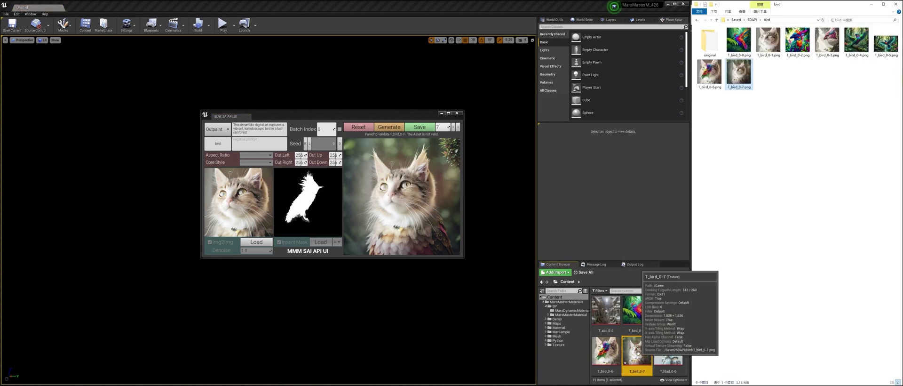
{"action": "double_click", "coordinate": [638, 353]}
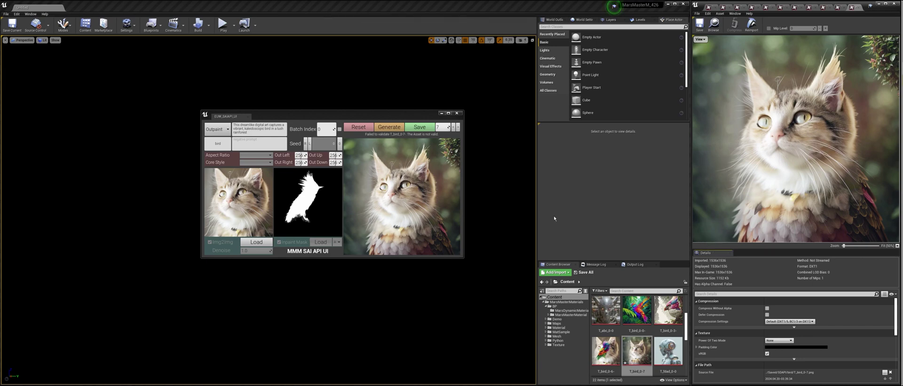
Step: Load the outpainted cat texture in Replace mode and replace the searched "cat" using the existing bird prompt
{"action": "left_click", "coordinate": [217, 129]}
{"action": "left_click", "coordinate": [216, 169]}
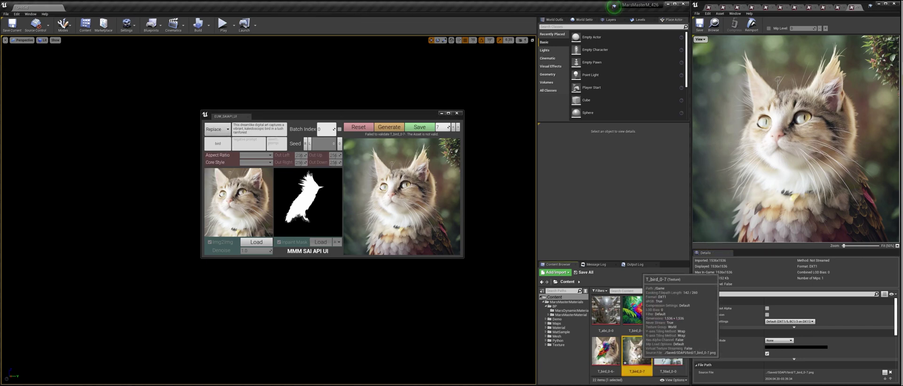
{"action": "left_click", "coordinate": [256, 241]}
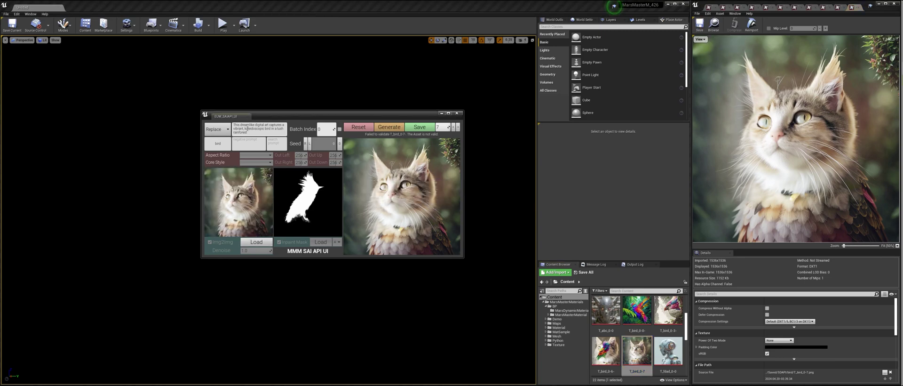
{"action": "left_click", "coordinate": [275, 143]}
{"action": "type", "text": "cat"}
{"action": "left_click", "coordinate": [392, 128]}
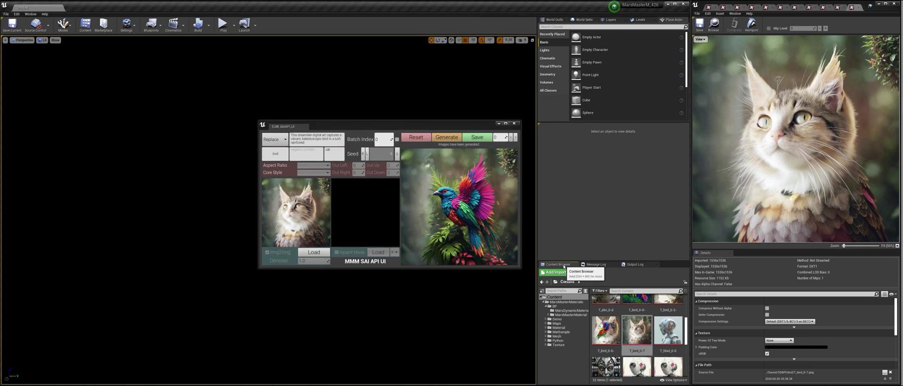
Step: Save the replaced bird image as a texture in the Content folder and open it for inspection
{"action": "left_click", "coordinate": [474, 139]}
{"action": "scroll", "coordinate": [670, 346], "scroll_direction": "up", "scroll_amount": 2}
{"action": "double_click", "coordinate": [671, 346]}
{"action": "scroll", "coordinate": [671, 346], "scroll_direction": "down", "scroll_amount": 2}
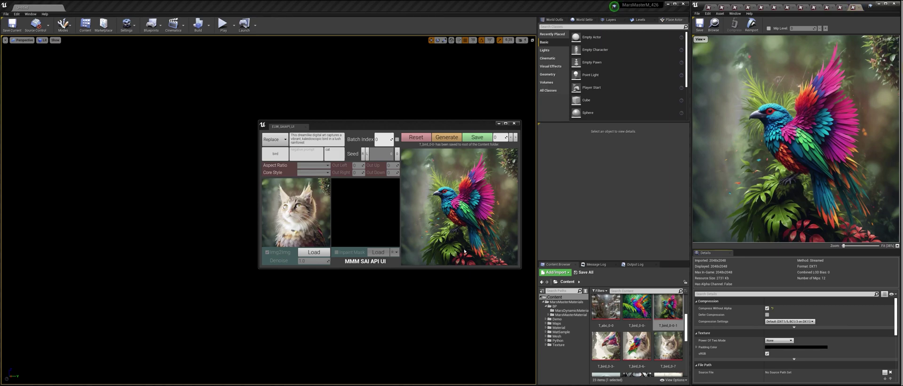
Step: Generate a Remove BG version of the outpainted cat image and save it as a texture
{"action": "left_click", "coordinate": [275, 140]}
{"action": "left_click", "coordinate": [275, 184]}
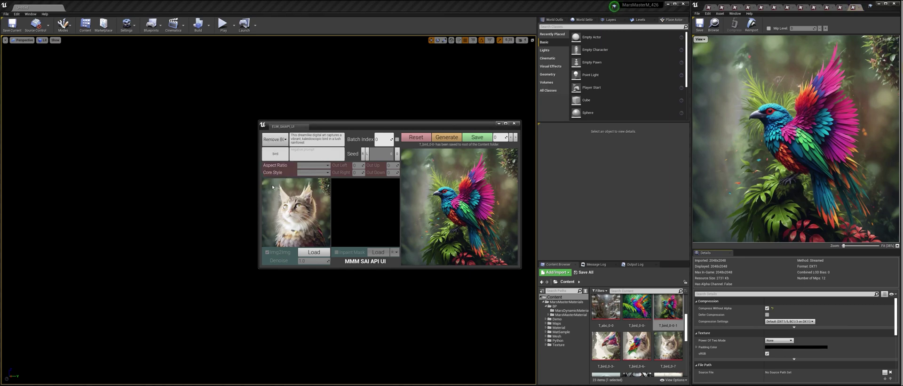
{"action": "left_click", "coordinate": [446, 136]}
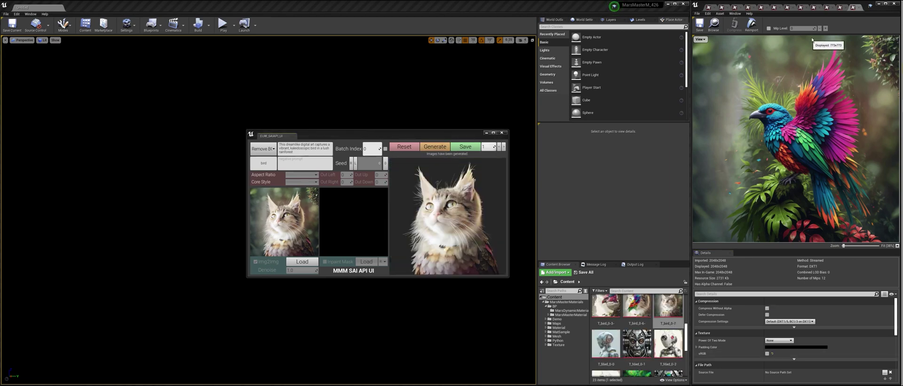
{"action": "left_click", "coordinate": [854, 7]}
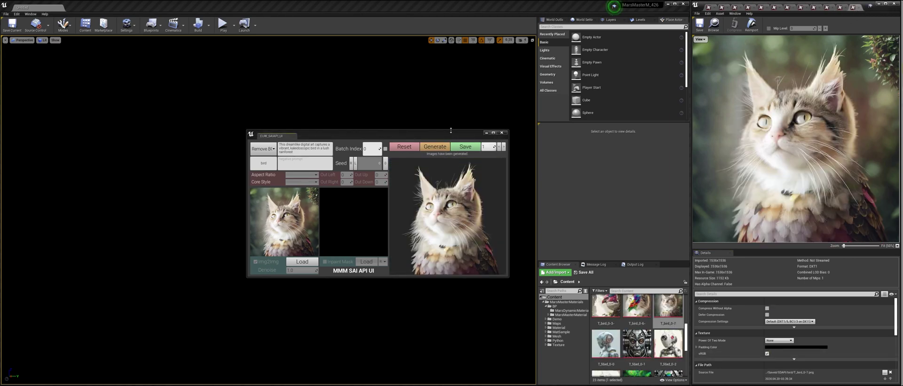
{"action": "left_click", "coordinate": [464, 153]}
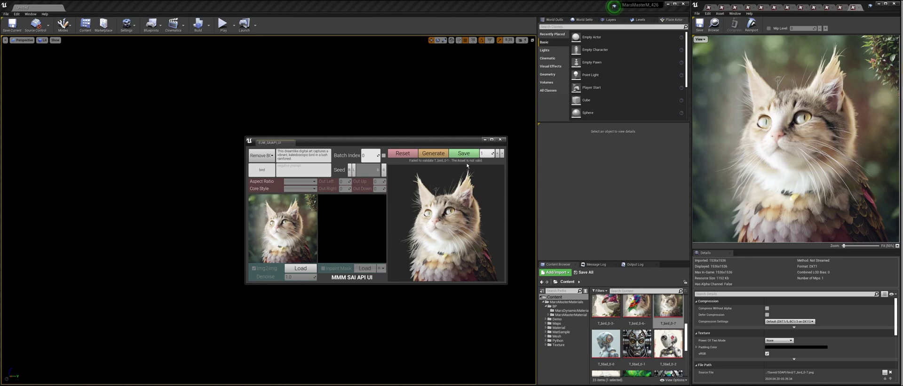
Step: Import T_bird_0-11.png from the project's Saved/SDAPI/bird folder into the Content folder and open the texture to inspect its transparent background
{"action": "left_click", "coordinate": [878, 4]}
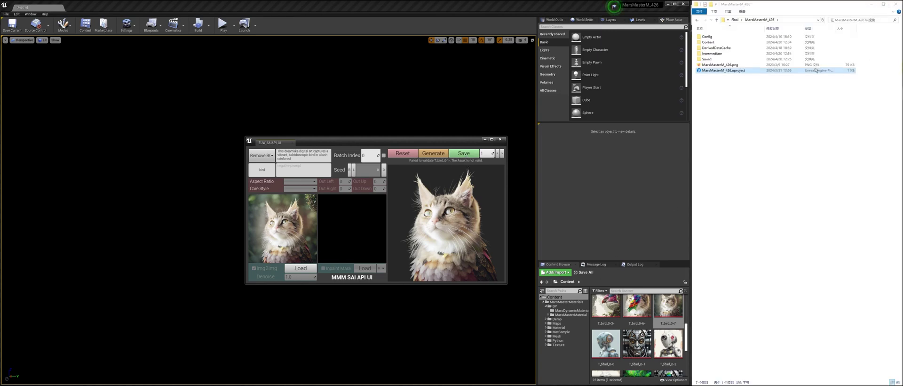
{"action": "double_click", "coordinate": [719, 60]}
{"action": "double_click", "coordinate": [722, 65]}
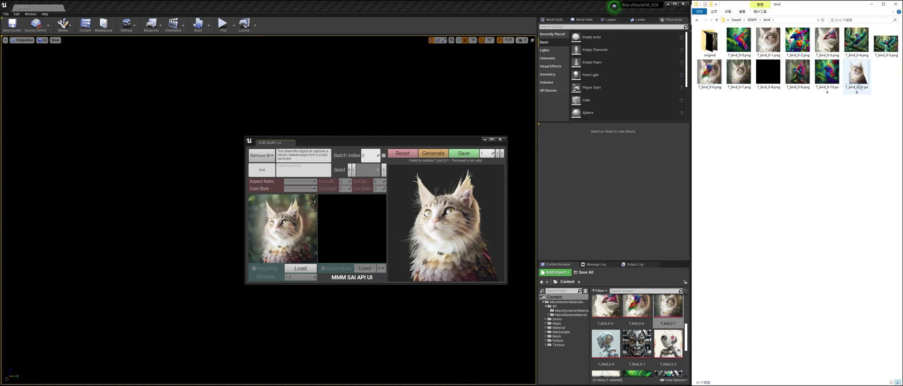
{"action": "left_click_drag", "start_coordinate": [857, 76], "coordinate": [626, 351]}
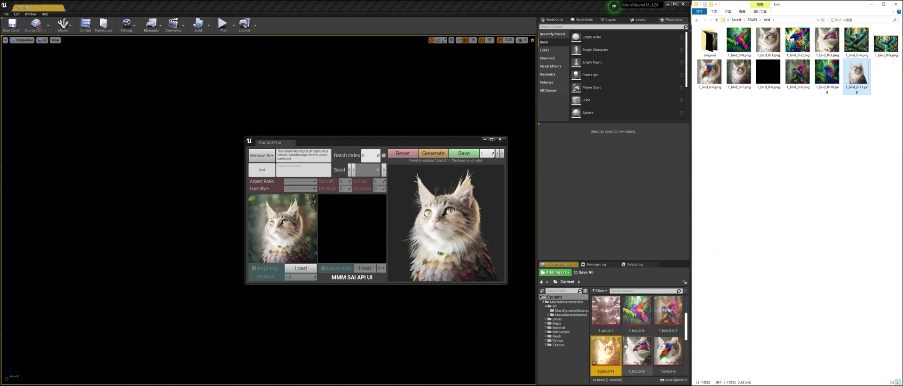
{"action": "double_click", "coordinate": [606, 351]}
{"action": "scroll", "coordinate": [800, 115], "scroll_direction": "up", "scroll_amount": 2}
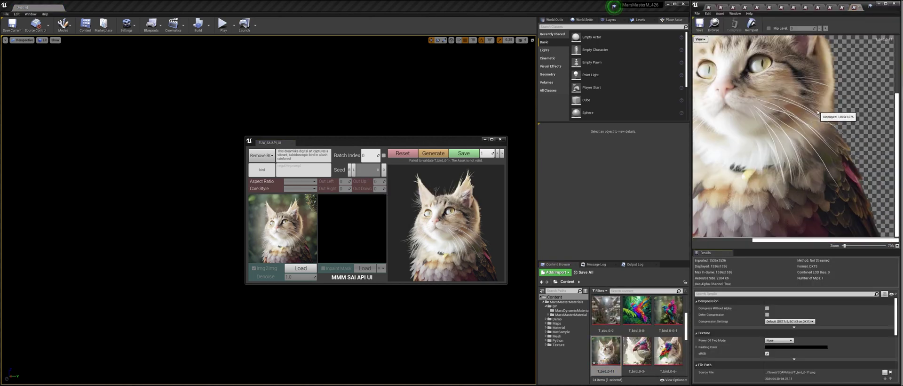
{"action": "scroll", "coordinate": [753, 94], "scroll_direction": "down", "scroll_amount": 2}
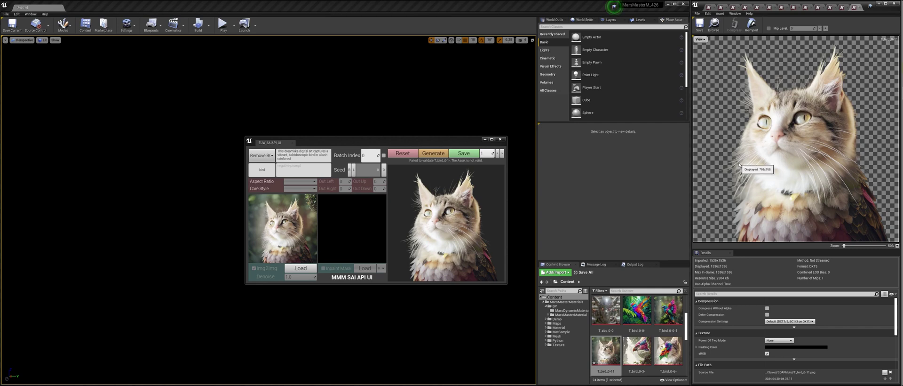
Step: Upscale the close-up cat image with a creativity of 0.3 and save the result as a texture
{"action": "left_click", "coordinate": [261, 155]}
{"action": "left_click", "coordinate": [259, 181]}
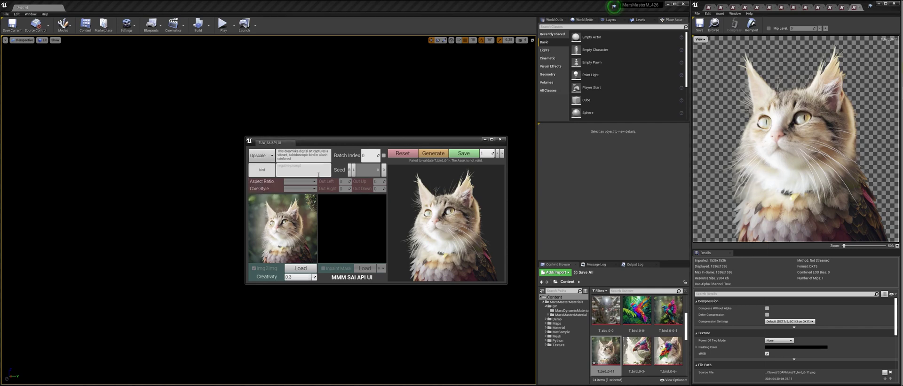
{"action": "left_click", "coordinate": [429, 153]}
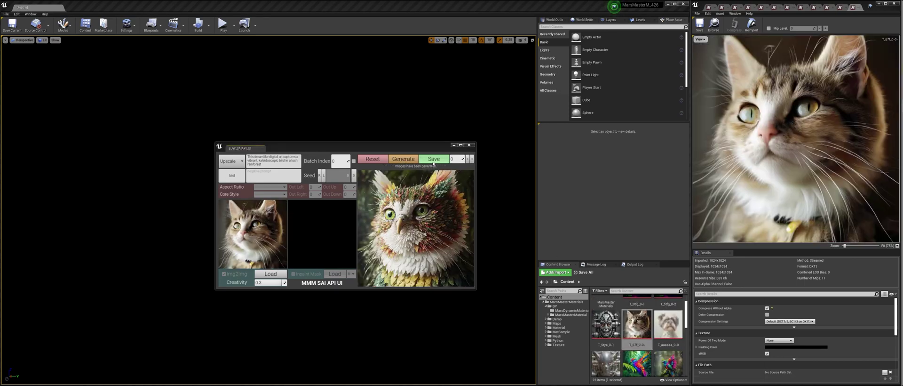
{"action": "left_click", "coordinate": [434, 159]}
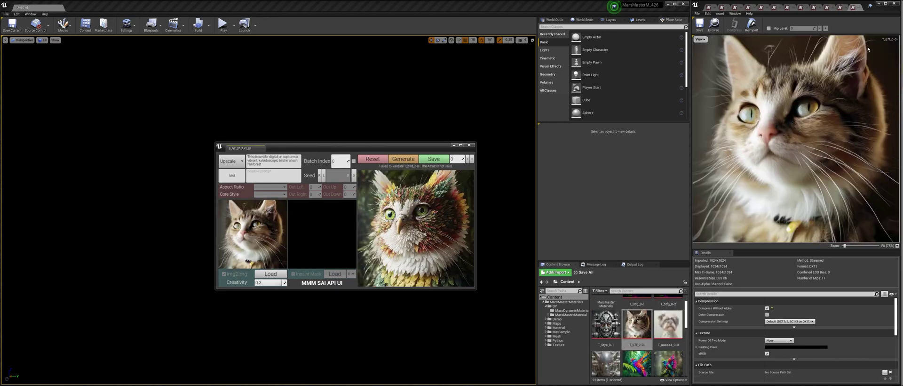
Step: Switch to the output folder and inspect the upscaled image T_bird_0-12.png up close in the image viewer
{"action": "key", "text": "alt+Tab"}
{"action": "double_click", "coordinate": [886, 77]}
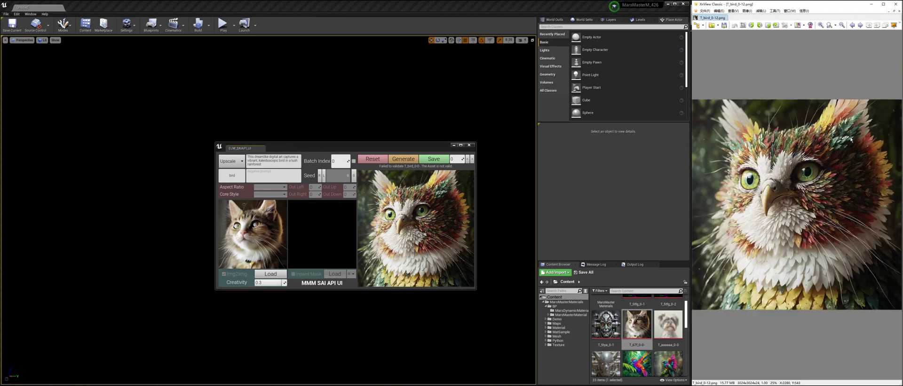
{"action": "scroll", "coordinate": [778, 196], "scroll_direction": "up", "scroll_amount": 2}
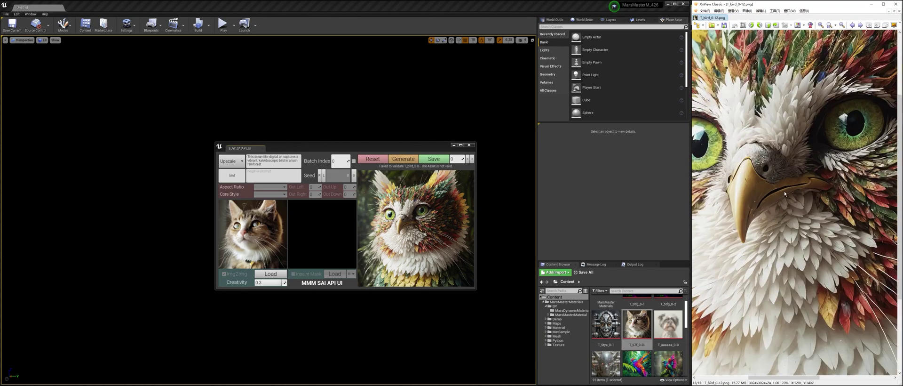
{"action": "scroll", "coordinate": [847, 188], "scroll_direction": "up", "scroll_amount": 1}
{"action": "scroll", "coordinate": [813, 254], "scroll_direction": "down", "scroll_amount": 1}
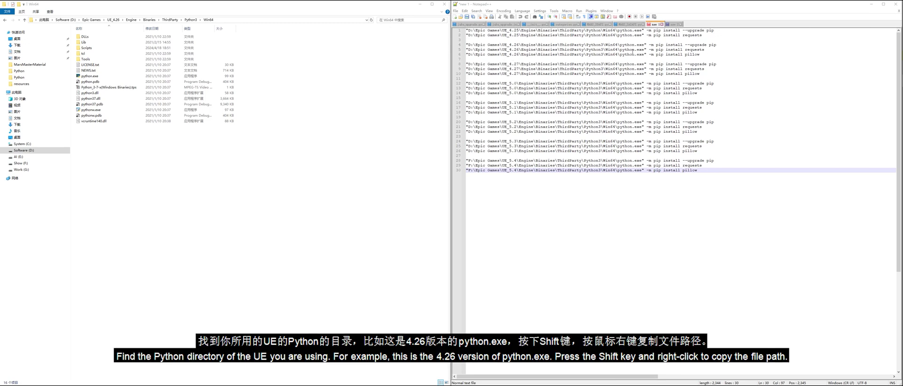
Step: Copy the file path of python.exe in the UE_4.26 Python3\Win64 folder
{"action": "left_click_drag", "start_coordinate": [648, 54], "coordinate": [467, 54]}
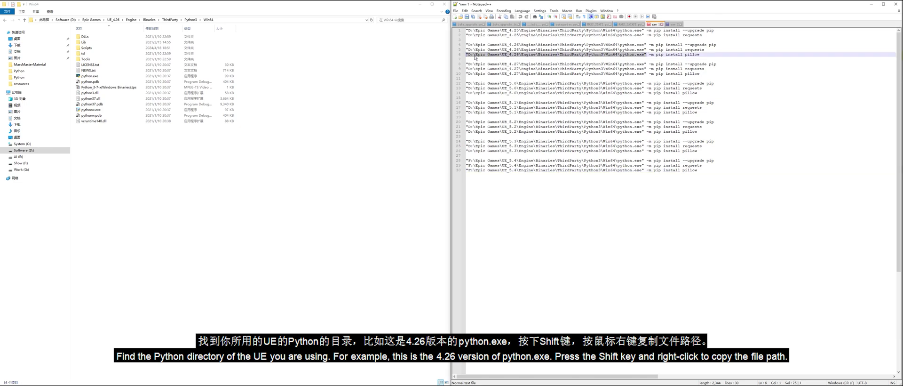
{"action": "left_click", "coordinate": [91, 77]}
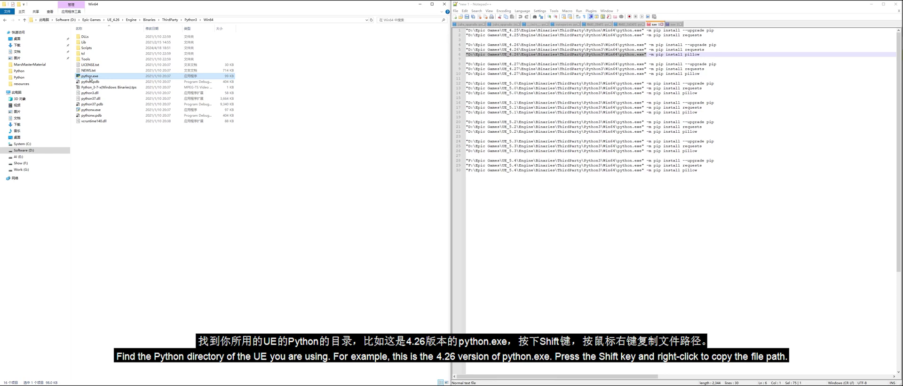
{"action": "right_click", "coordinate": [91, 78], "text": "shift"}
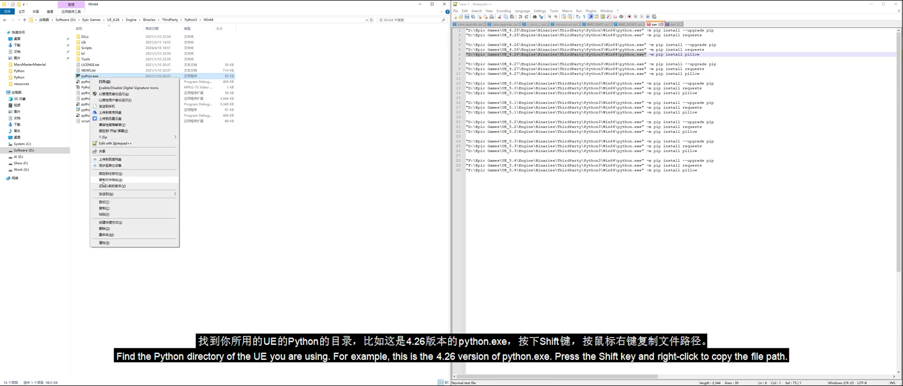
{"action": "left_click", "coordinate": [107, 180]}
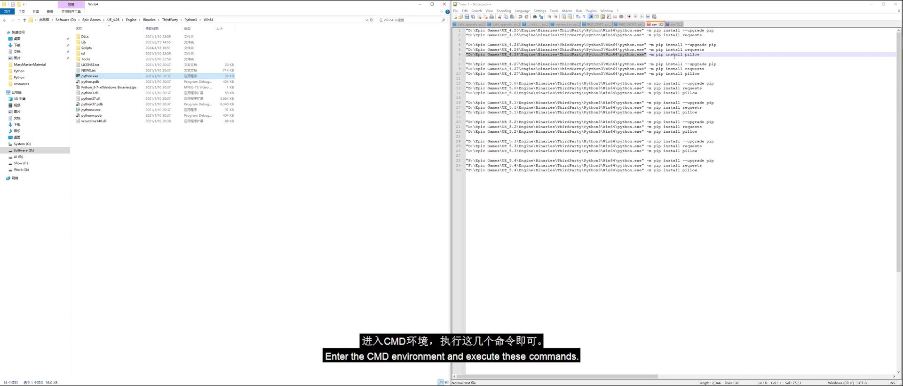
Step: Open a command prompt in the Win64 folder and run the UE_4.26 "pip install --upgrade pip" command copied from the notes
{"action": "left_click", "coordinate": [659, 55]}
{"action": "left_click", "coordinate": [284, 21]}
{"action": "type", "text": "cmd"}
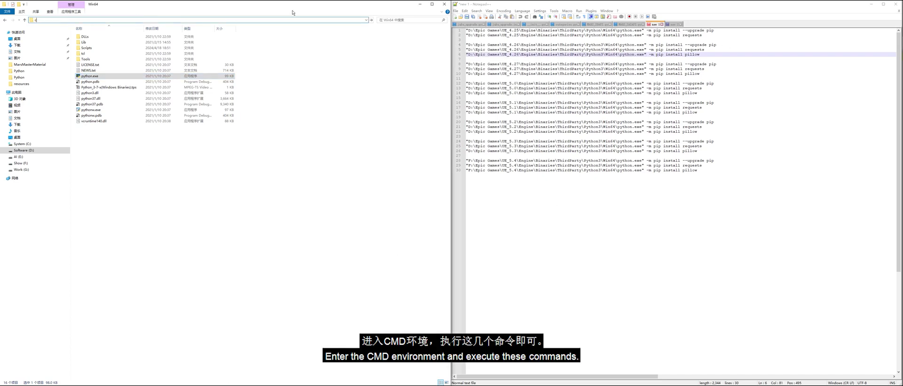
{"action": "key", "text": "Return"}
{"action": "left_click", "coordinate": [721, 43]}
{"action": "left_click_drag", "start_coordinate": [721, 43], "coordinate": [465, 44]}
{"action": "key", "text": "ctrl+c"}
{"action": "left_click", "coordinate": [282, 161]}
{"action": "key", "text": "ctrl+v"}
{"action": "key", "text": "Return"}
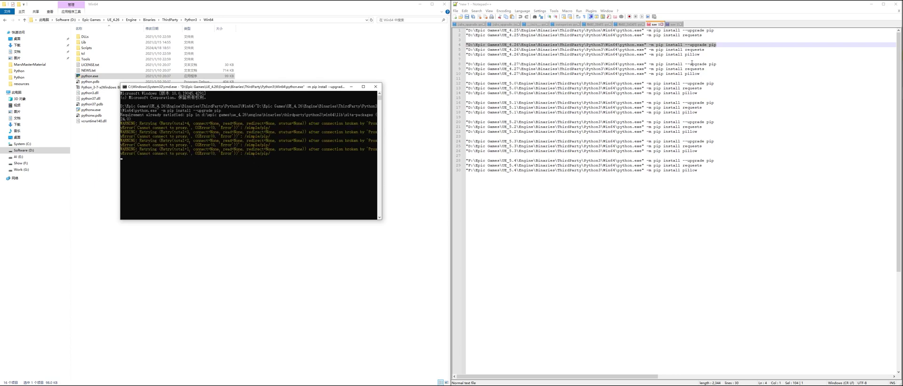
Step: Copy the UE_4.26 "pip install requests" command from the notes and run it in the command prompt
{"action": "left_click_drag", "start_coordinate": [704, 50], "coordinate": [466, 50]}
{"action": "key", "text": "ctrl+c"}
{"action": "left_click", "coordinate": [210, 178]}
{"action": "key", "text": "ctrl+v"}
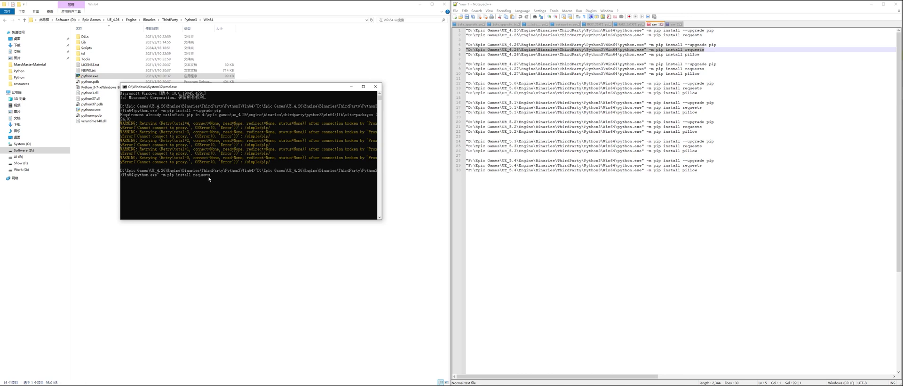
{"action": "key", "text": "Return"}
Step: Copy the UE_4.26 "pip install pillow" command from the notes and run it in the command prompt
{"action": "left_click_drag", "start_coordinate": [704, 54], "coordinate": [466, 55]}
{"action": "key", "text": "ctrl+c"}
{"action": "left_click", "coordinate": [260, 165]}
{"action": "key", "text": "ctrl+v"}
{"action": "key", "text": "Return"}
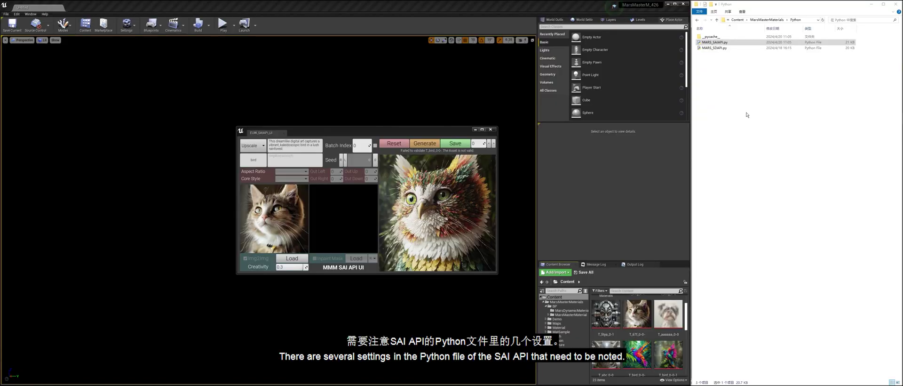
Step: Open MARS_SAIAPI.py from the project's Python folder in the text editor and locate the STABILITY_KEY setting
{"action": "left_click", "coordinate": [715, 42]}
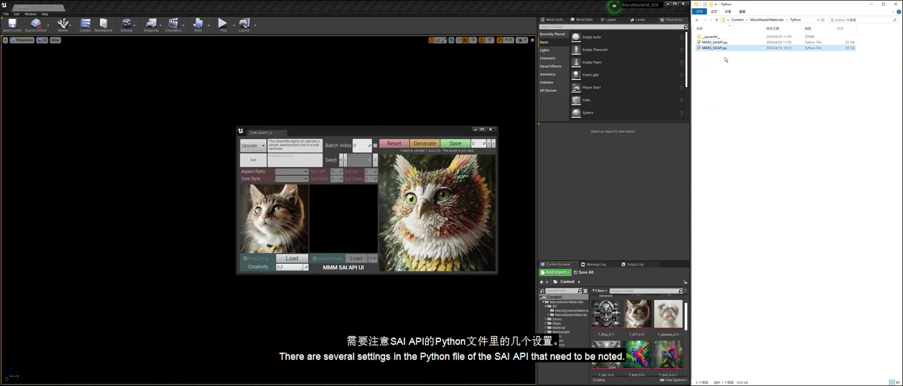
{"action": "double_click", "coordinate": [724, 45]}
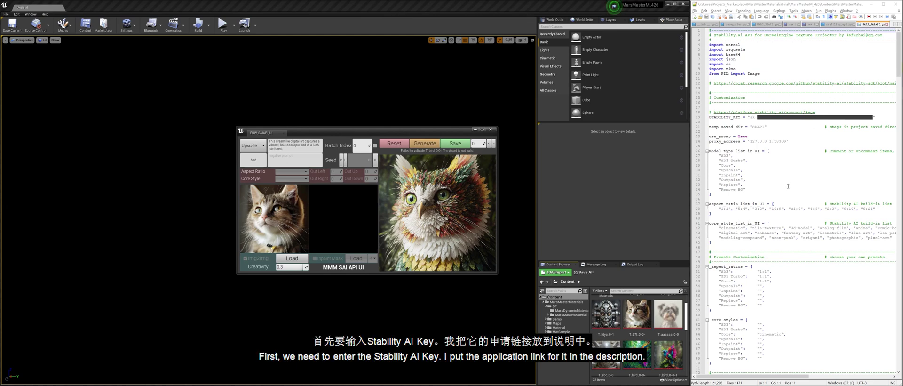
{"action": "left_click", "coordinate": [710, 117]}
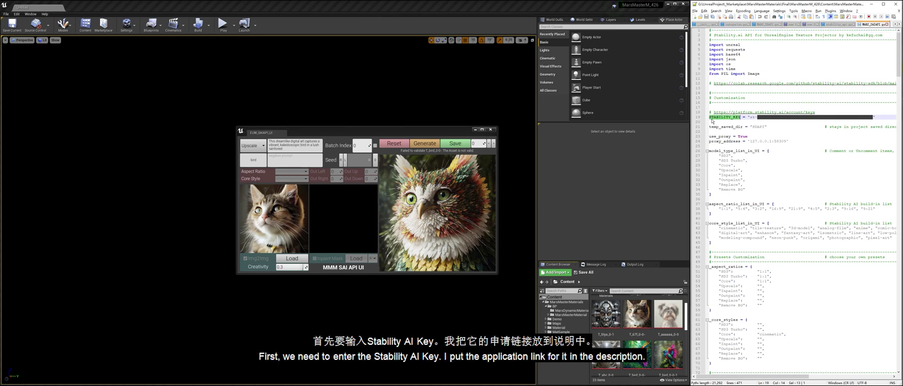
{"action": "left_click", "coordinate": [731, 117]}
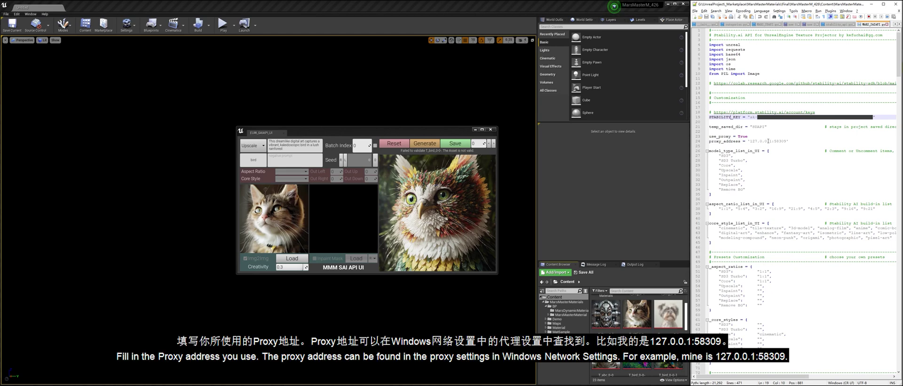
Step: Examine the use_proxy and proxy_address settings in MARS_SAIAPI.py
{"action": "left_click", "coordinate": [742, 136]}
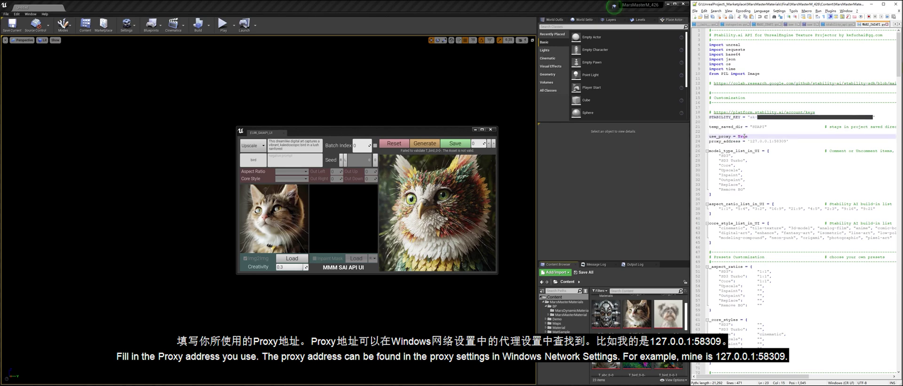
{"action": "key", "text": "Down"}
{"action": "key", "text": "Down"}
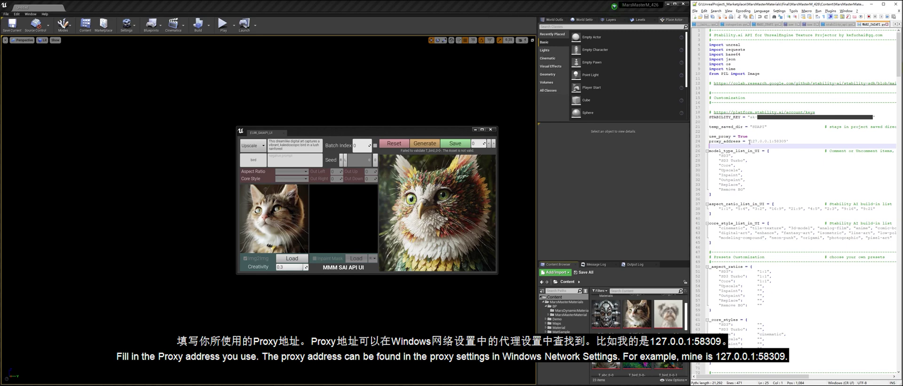
{"action": "left_click_drag", "start_coordinate": [750, 142], "coordinate": [784, 142]}
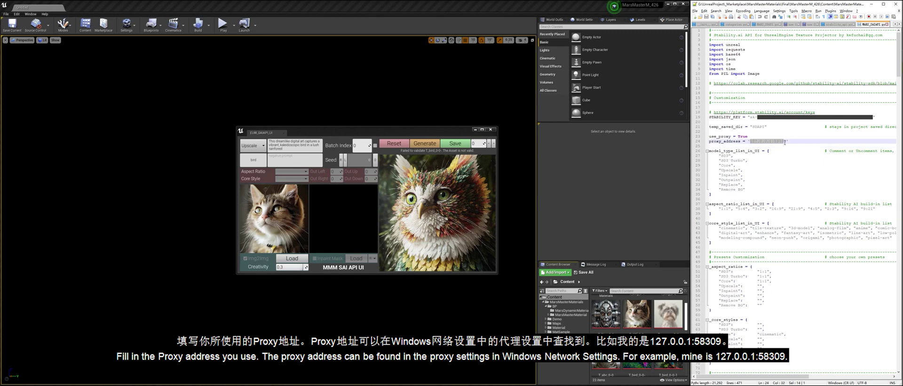
{"action": "left_click", "coordinate": [792, 142]}
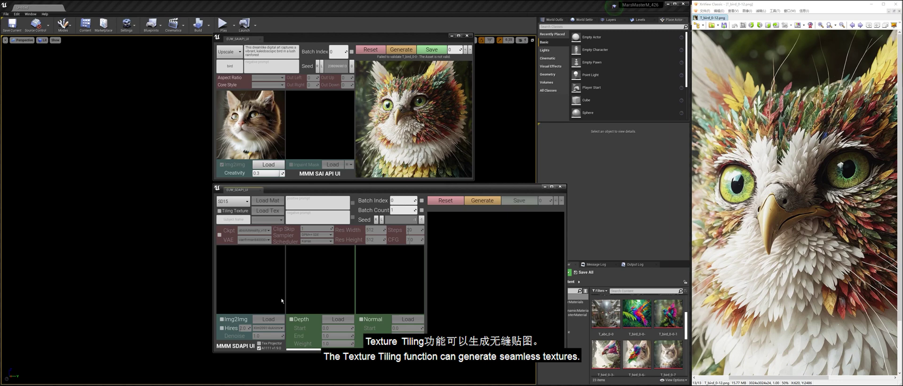
Step: Try the Hires option and its upscaler list in the SDAPI widget, and toggle A1111 v1.9.0 support off and back on
{"action": "left_click", "coordinate": [222, 329]}
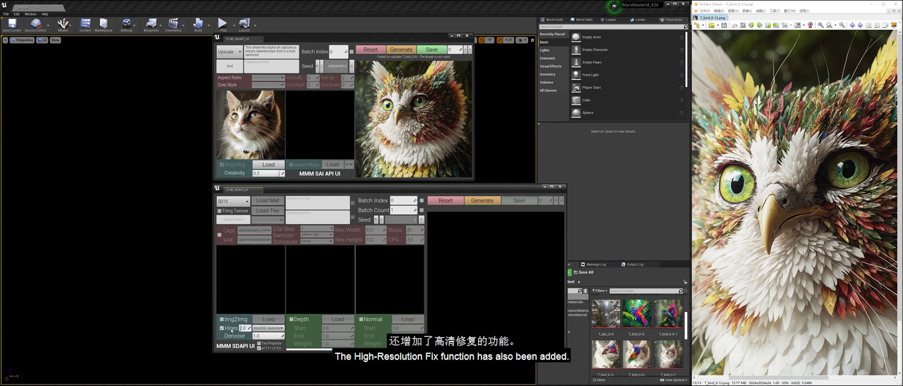
{"action": "left_click", "coordinate": [268, 327]}
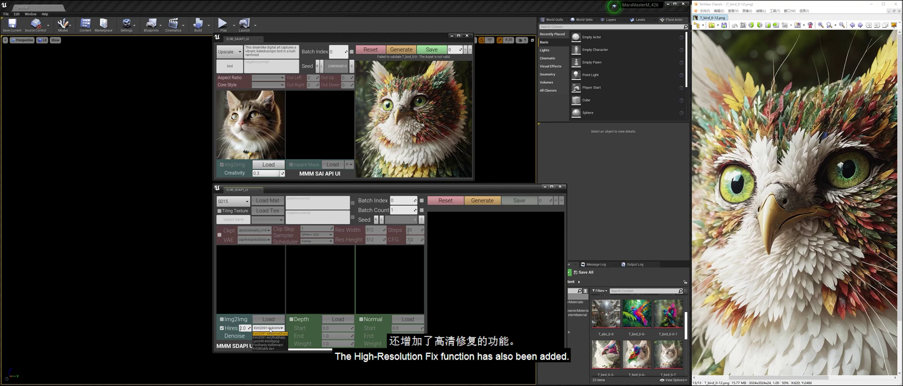
{"action": "left_click", "coordinate": [270, 333]}
{"action": "left_click", "coordinate": [222, 328]}
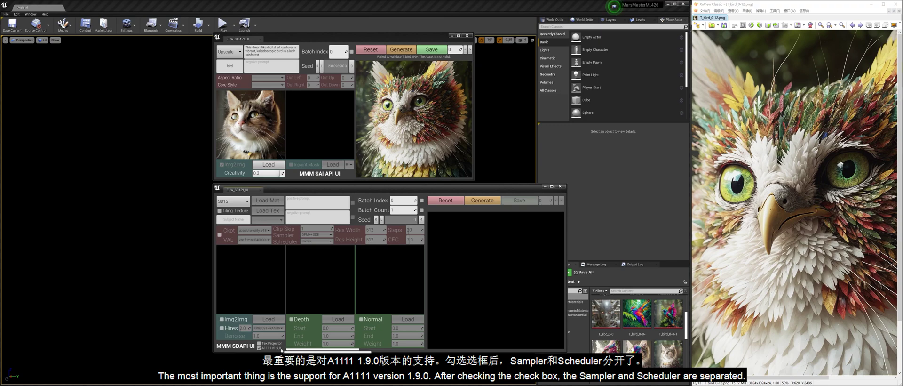
{"action": "left_click", "coordinate": [264, 349]}
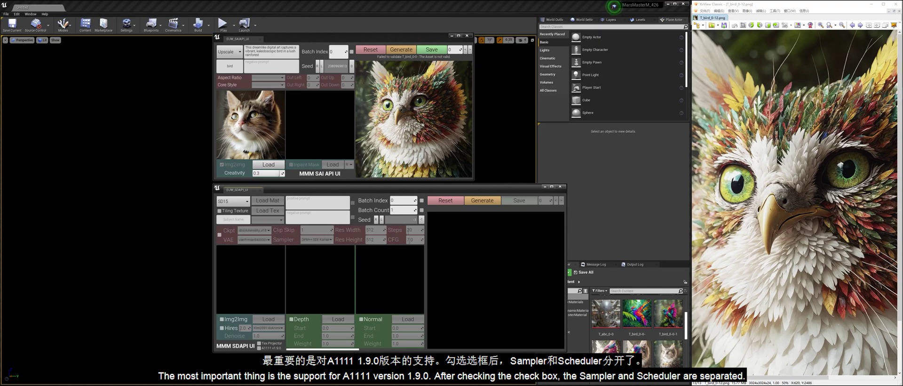
{"action": "left_click", "coordinate": [264, 348]}
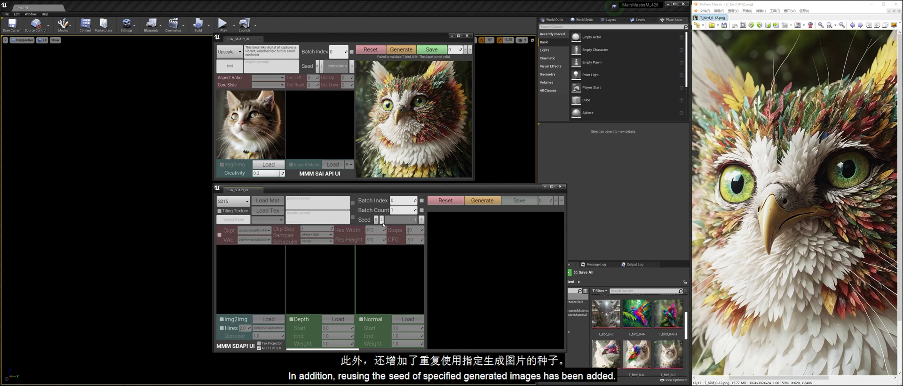
Step: Reset the seed in the SAI API widget to 0
{"action": "left_click", "coordinate": [351, 67]}
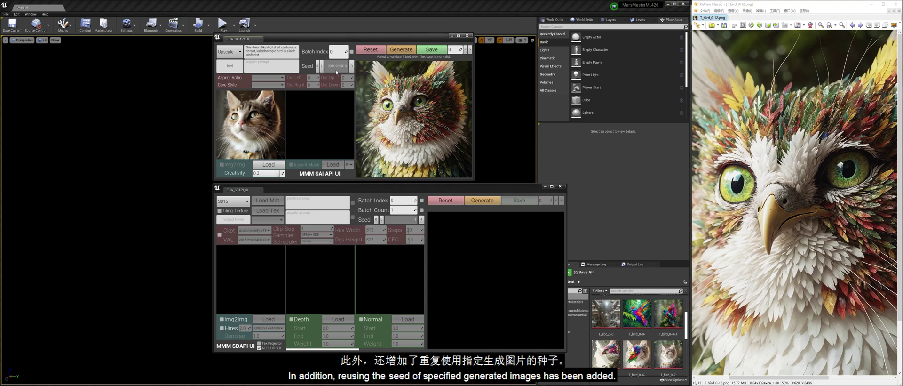
{"action": "left_click", "coordinate": [352, 66]}
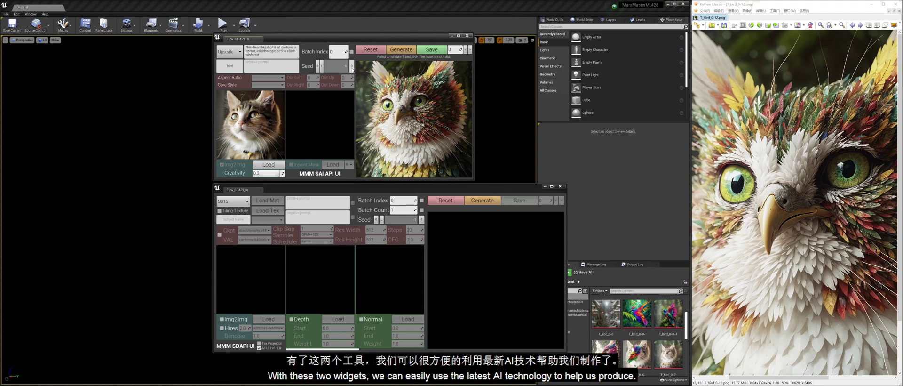